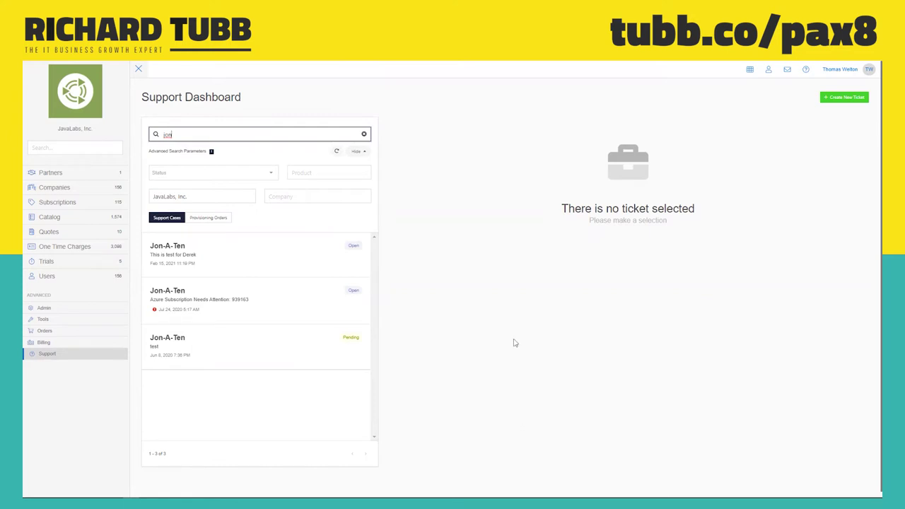
pyautogui.click(849, 98)
pyautogui.click(608, 197)
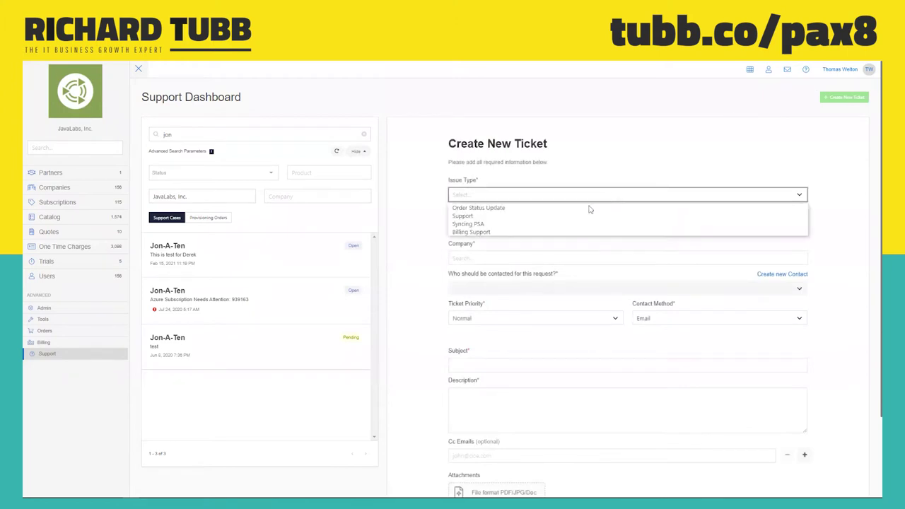
pyautogui.click(480, 218)
pyautogui.click(504, 225)
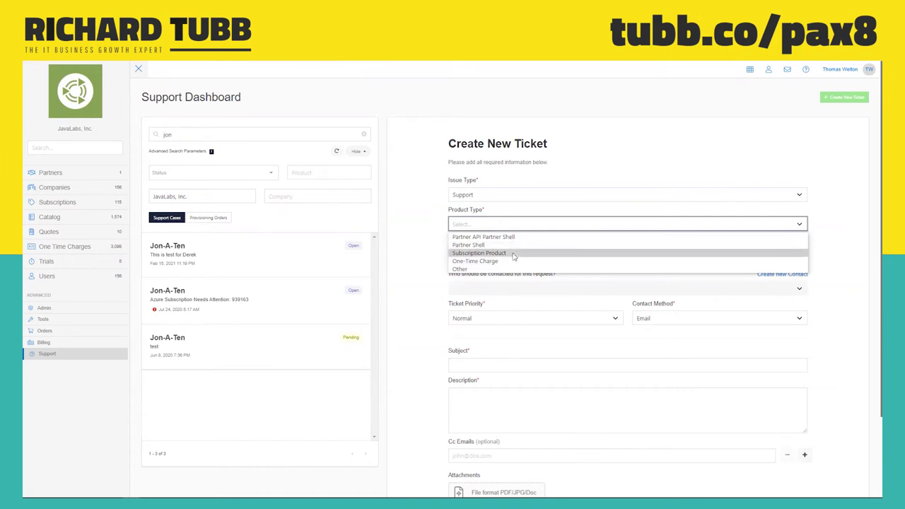
pyautogui.click(512, 253)
pyautogui.click(495, 258)
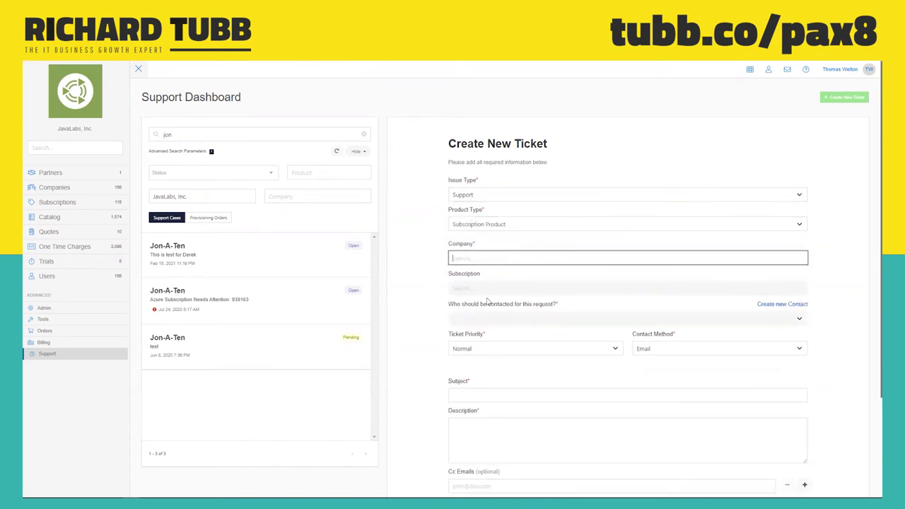
pyautogui.write('jo')
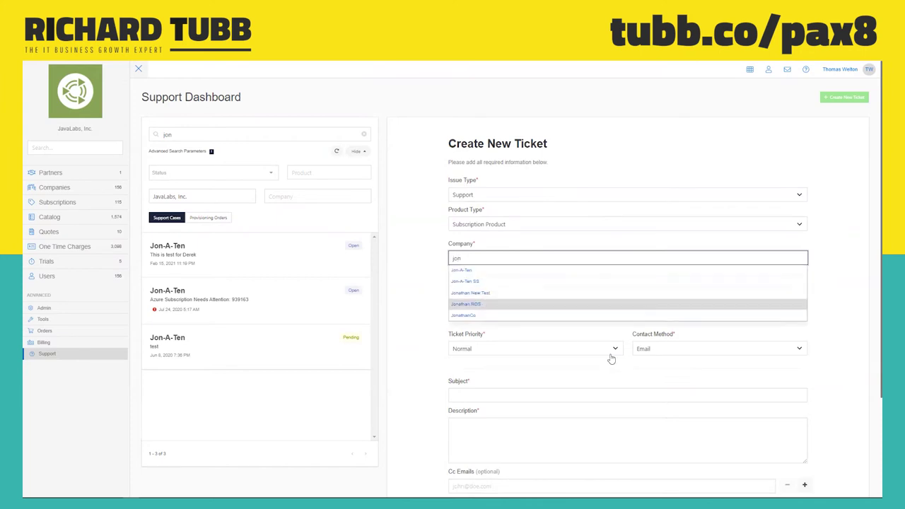
pyautogui.write('n')
pyautogui.click(461, 272)
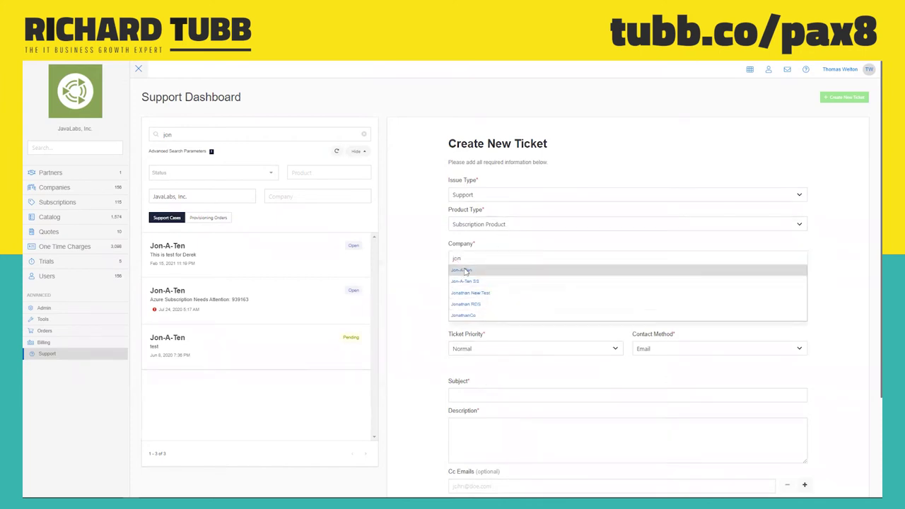
pyautogui.press('Escape')
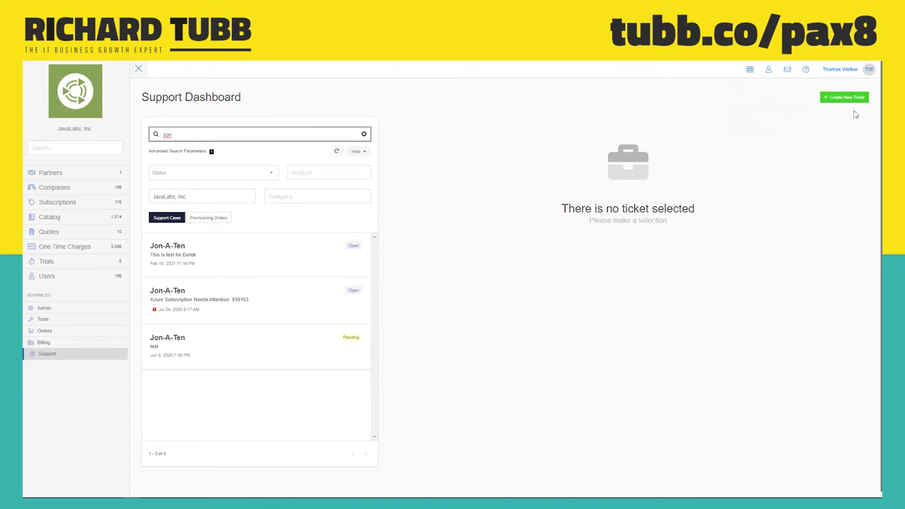
# Start a new support ticket with issue type Support and product type Subscription Product
pyautogui.click(835, 97)
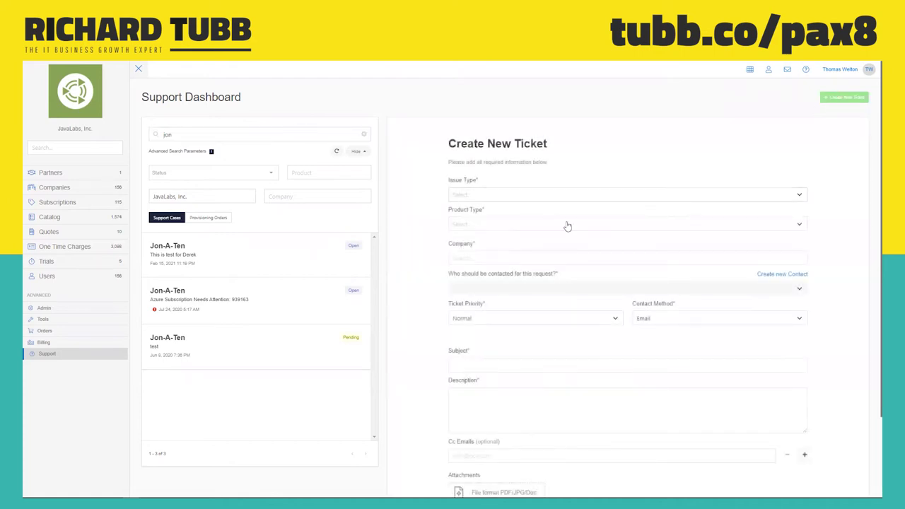
pyautogui.click(490, 196)
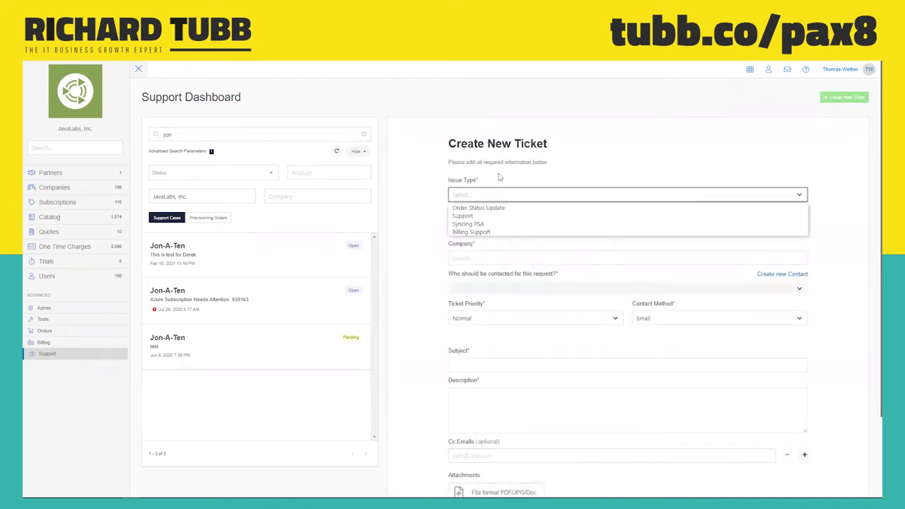
pyautogui.click(486, 216)
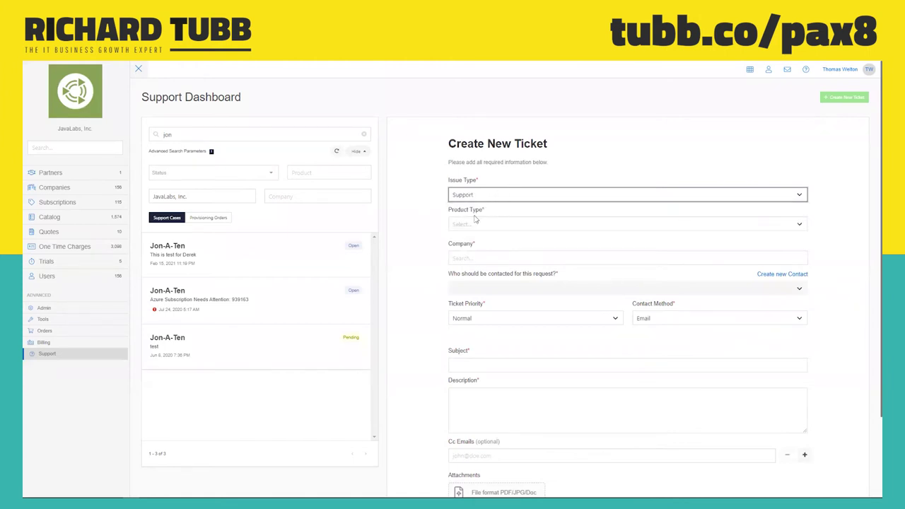
pyautogui.click(501, 227)
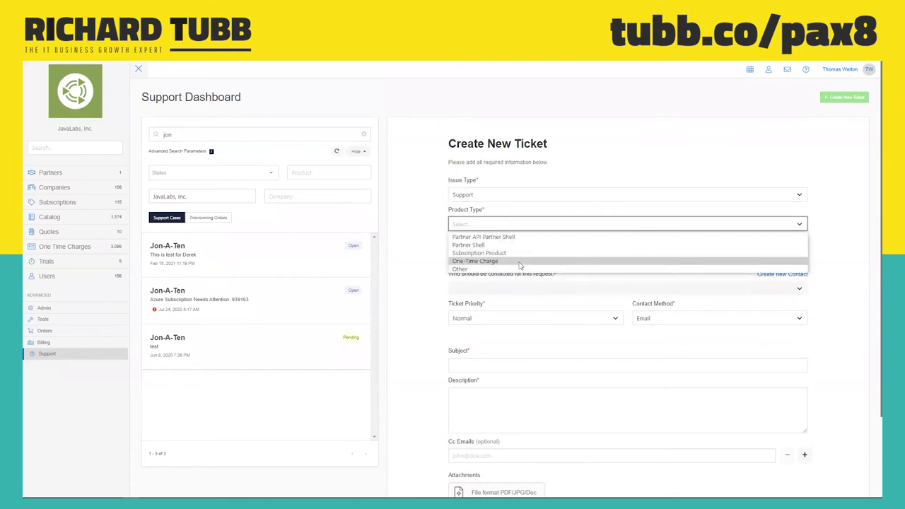
pyautogui.click(501, 254)
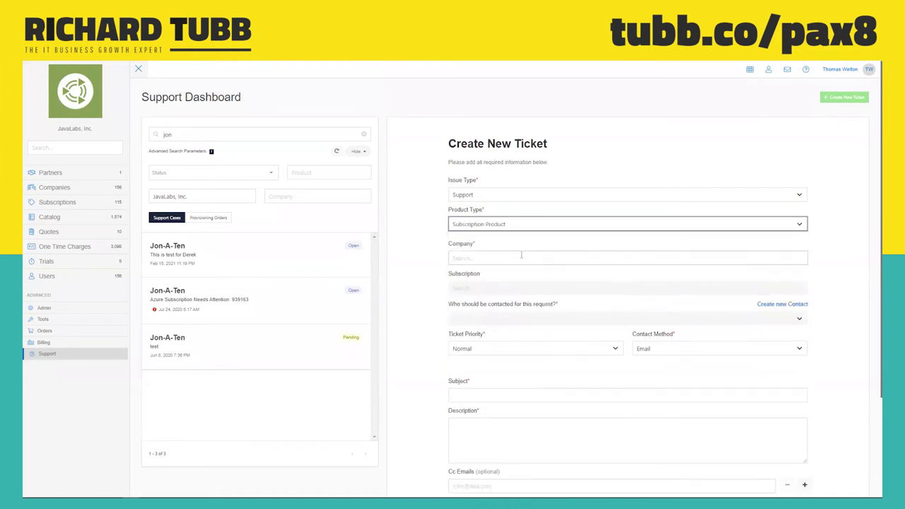
# Assign the ticket to the company Nova School of Mines and its Microsoft Exchange Online (Plan 1) subscription
pyautogui.click(454, 260)
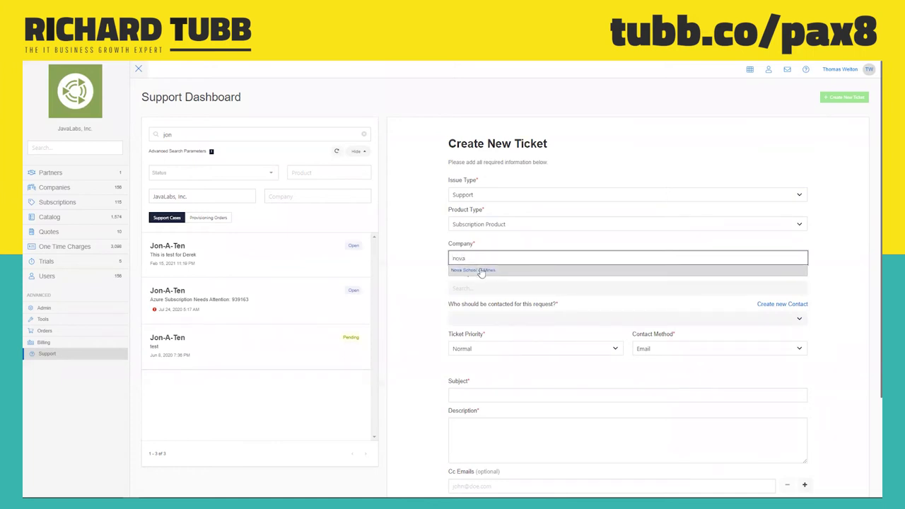
pyautogui.click(484, 271)
pyautogui.click(484, 292)
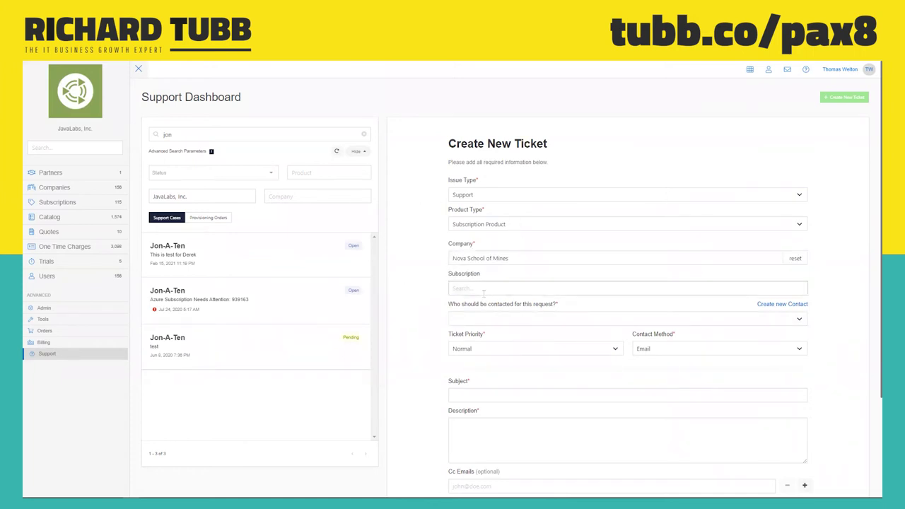
pyautogui.click(489, 290)
pyautogui.write('exchan')
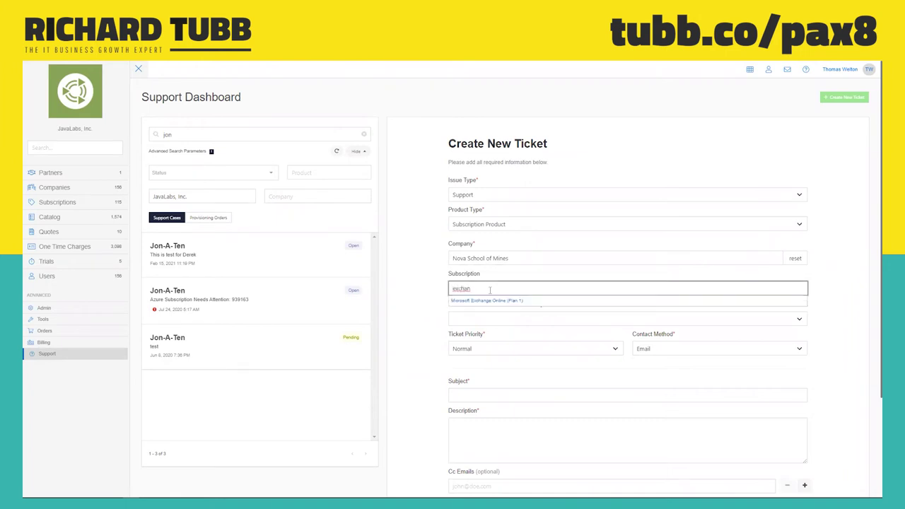
pyautogui.click(491, 303)
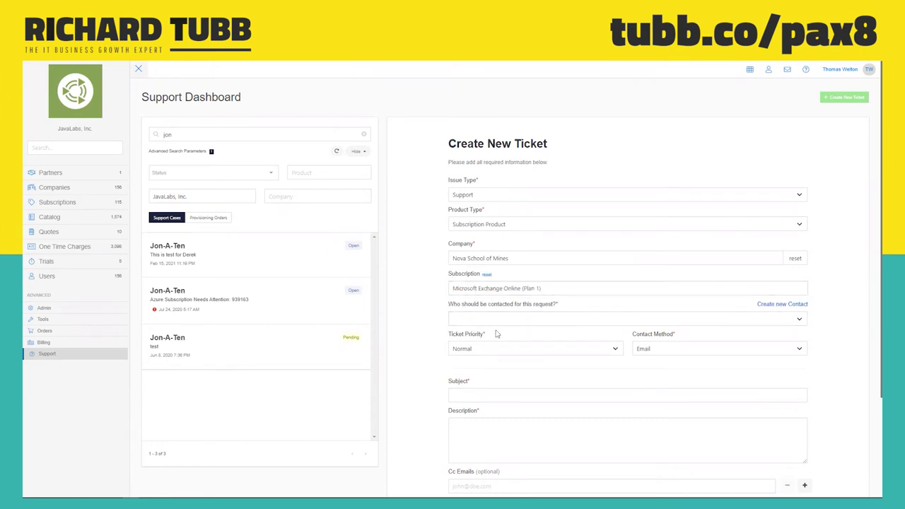
# Set Test User as the request's contact, with Critical ticket priority and Email as the contact method
pyautogui.click(496, 324)
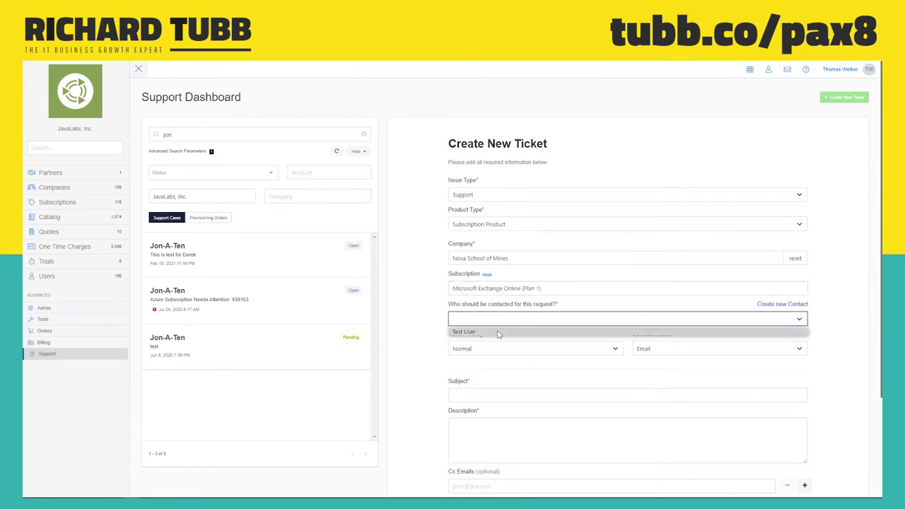
pyautogui.click(497, 332)
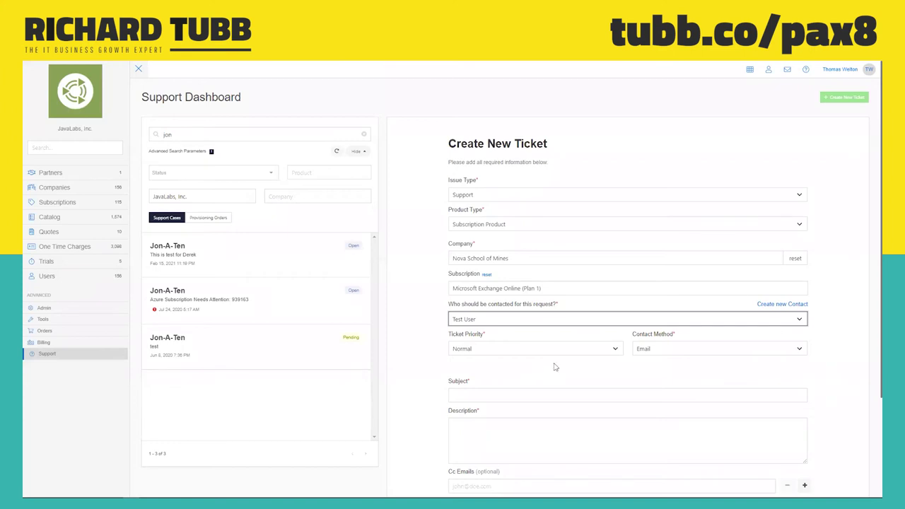
pyautogui.scroll(-1, 541, 364)
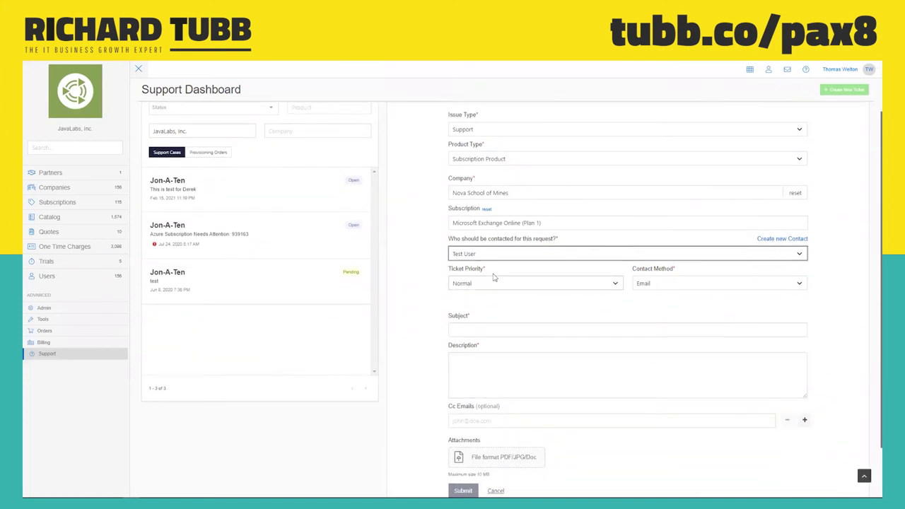
pyautogui.click(518, 283)
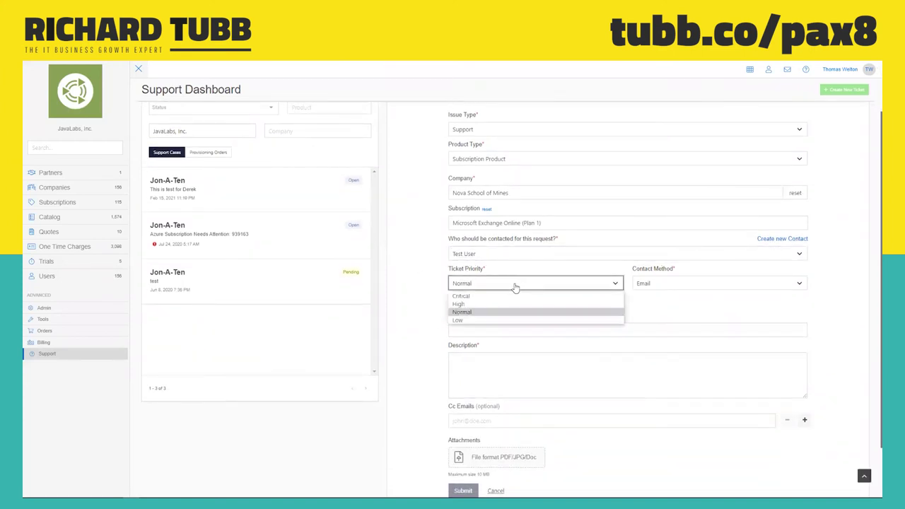
pyautogui.click(498, 296)
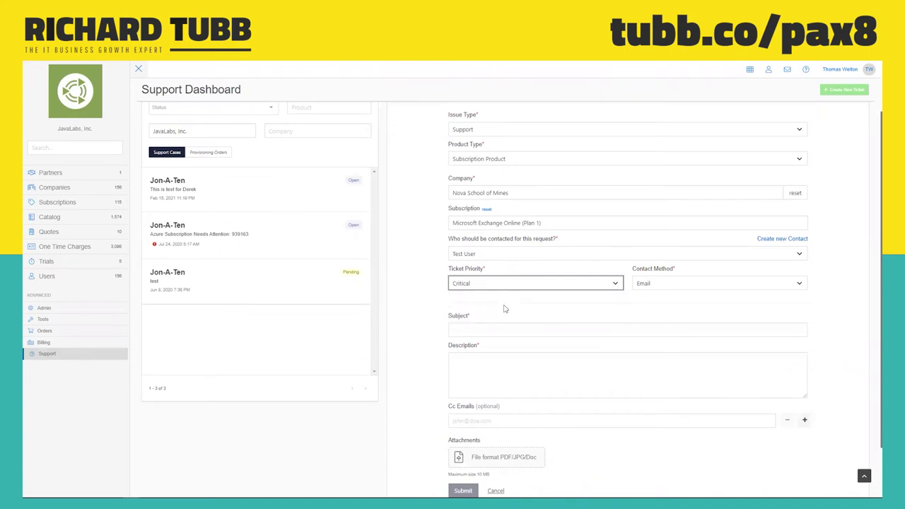
pyautogui.click(506, 309)
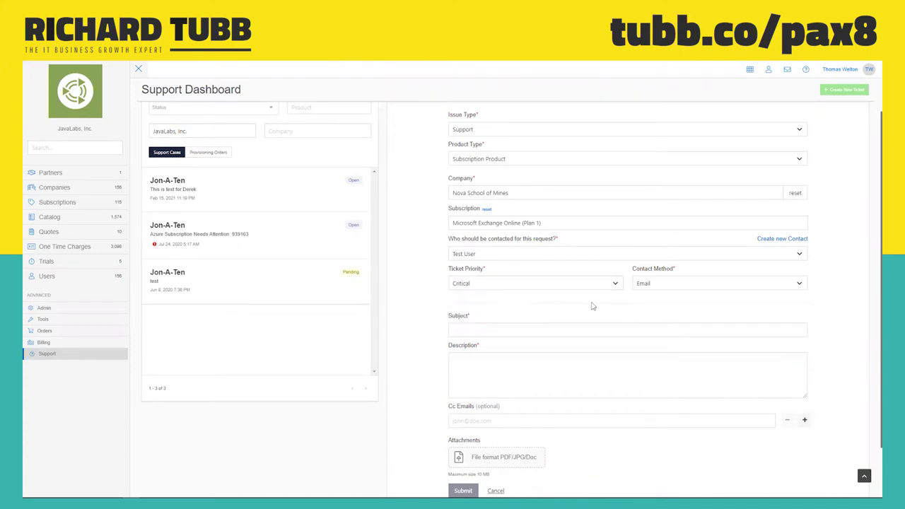
pyautogui.click(668, 285)
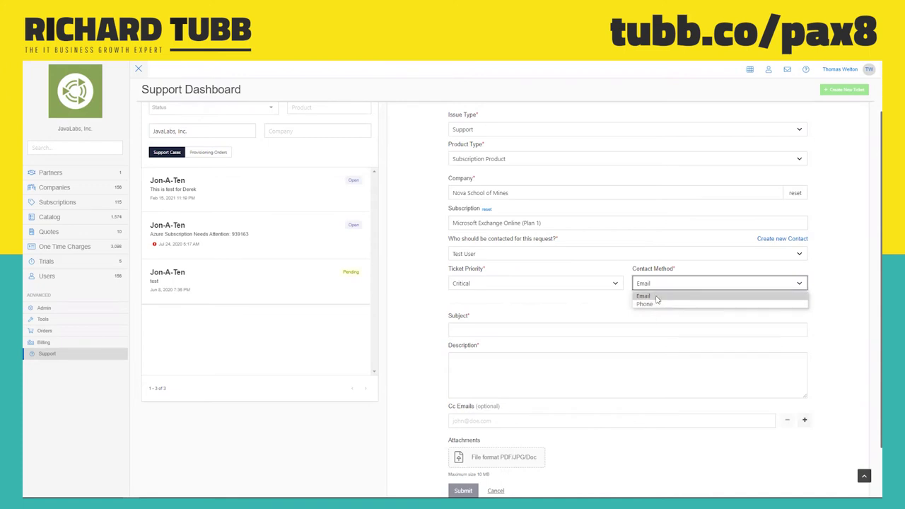
pyautogui.click(649, 296)
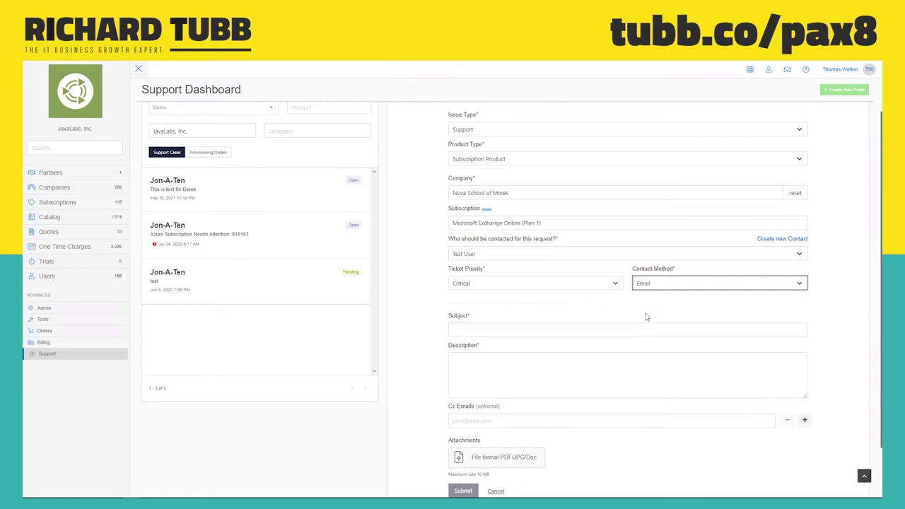
# Submit the ticket with the subject "Email Not Flowing" and the description "Email not flowing"
pyautogui.click(542, 333)
pyautogui.write('Email Not Flowing')
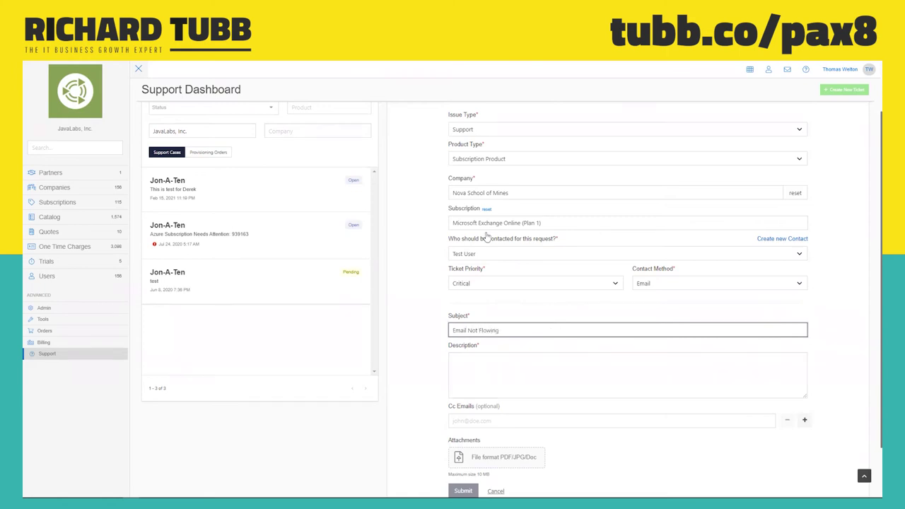
pyautogui.click(561, 375)
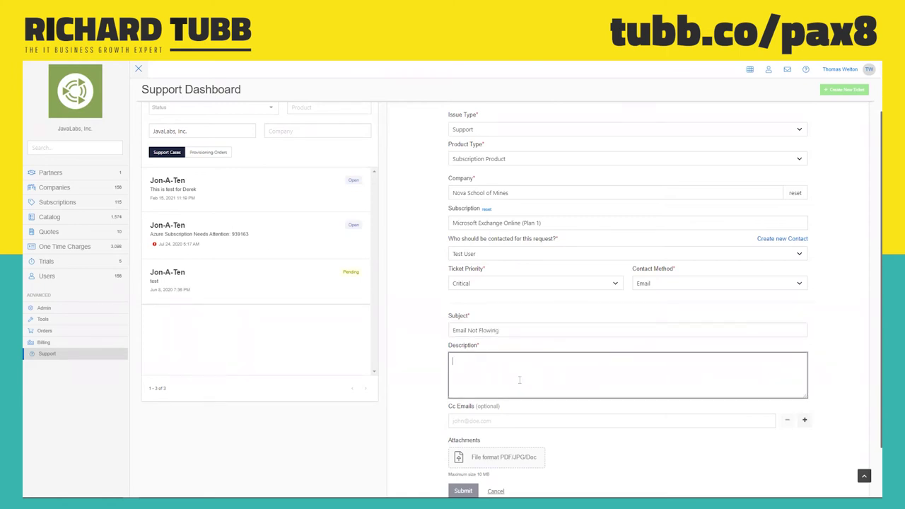
pyautogui.write('Email')
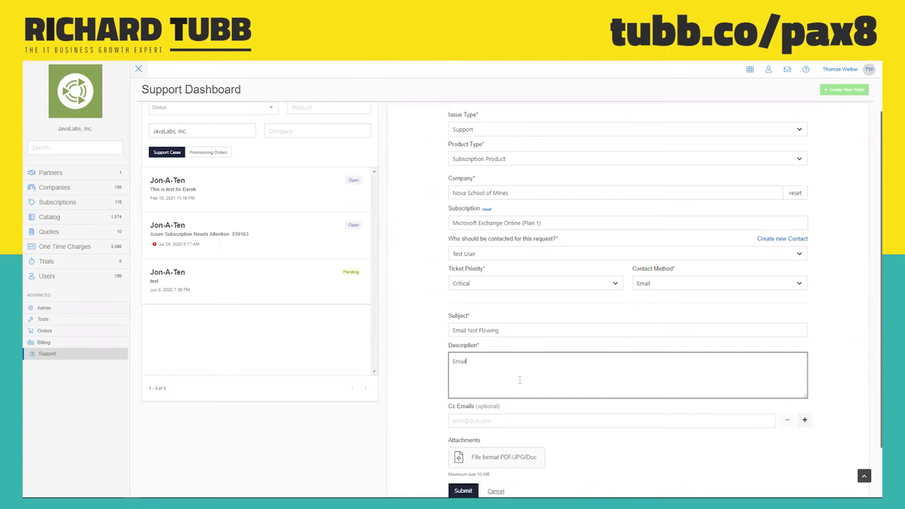
pyautogui.write(' not flowing')
pyautogui.scroll(-2, 465, 404)
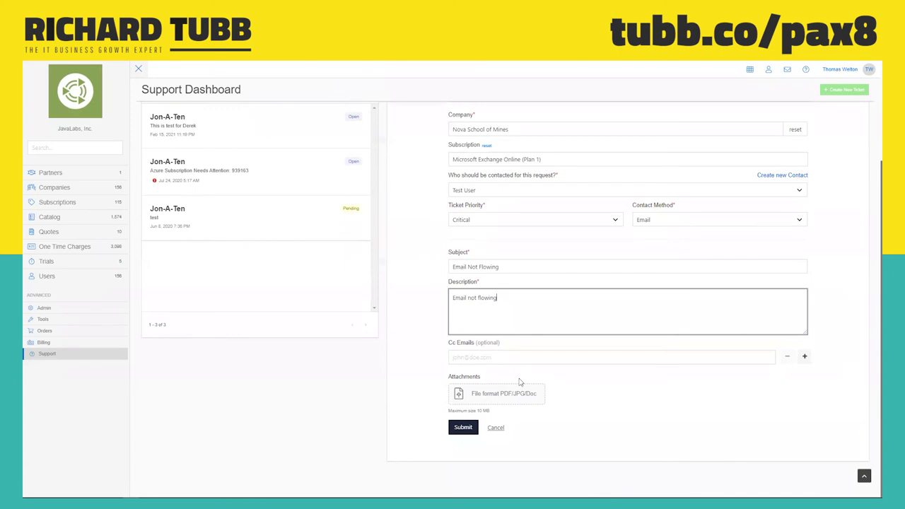
pyautogui.click(468, 430)
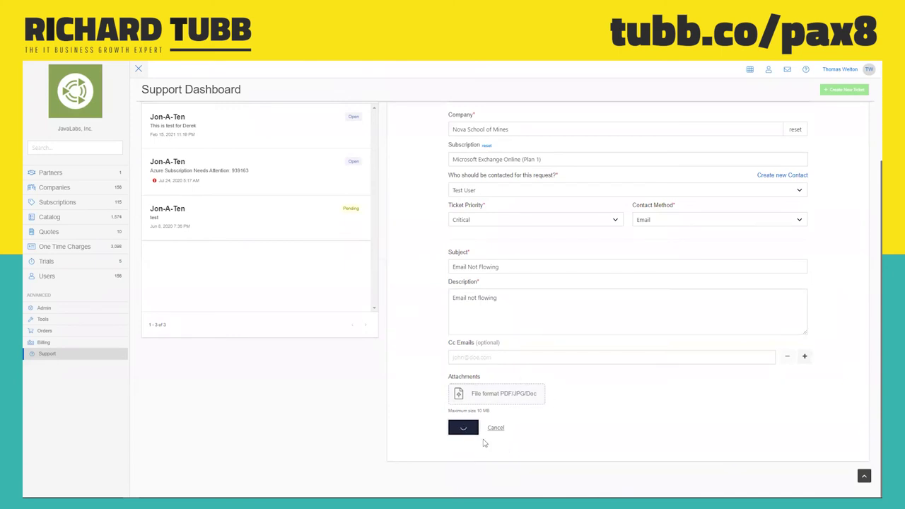
# Search the support cases for "nova" and open the Nova School of Mines ticket "Email Not Flowing"
pyautogui.scroll(2, 399, 404)
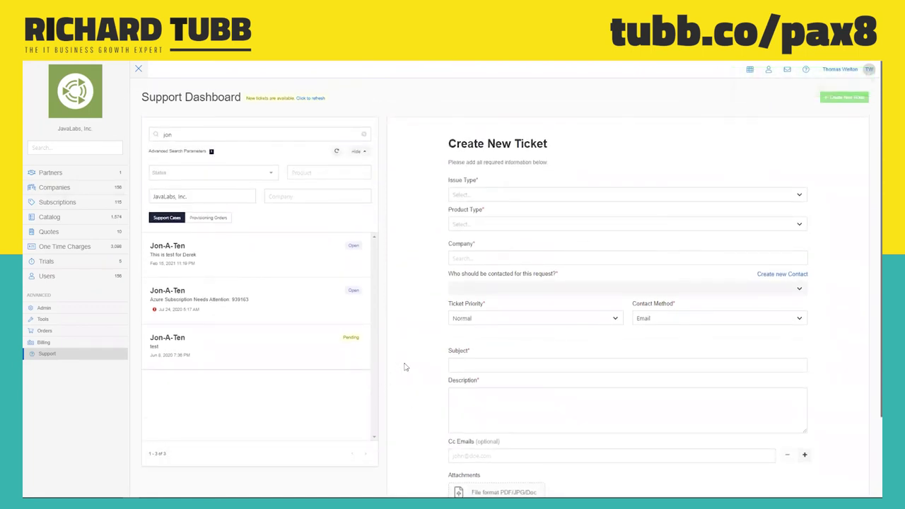
pyautogui.click(363, 134)
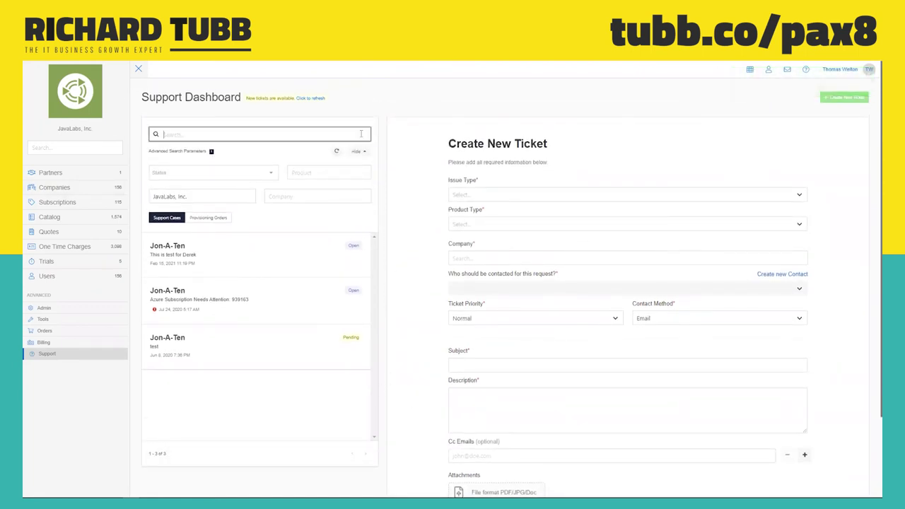
pyautogui.write('nova')
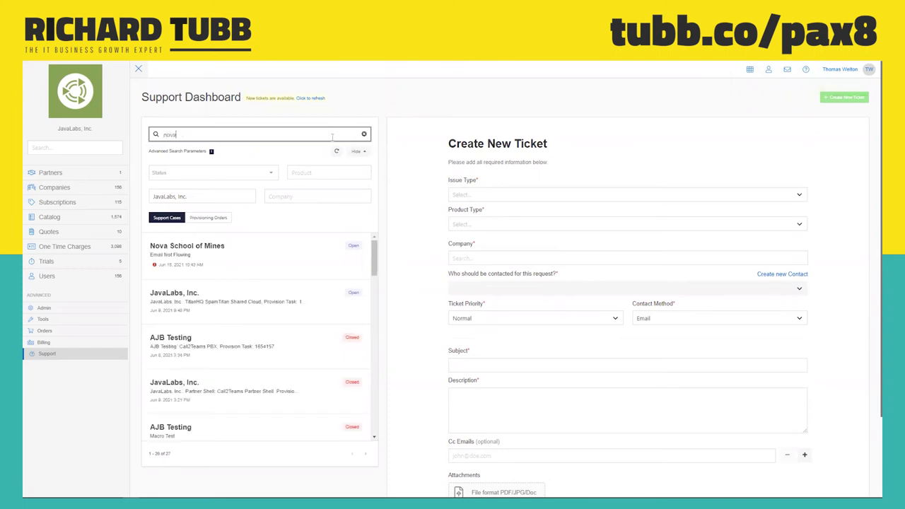
pyautogui.click(248, 263)
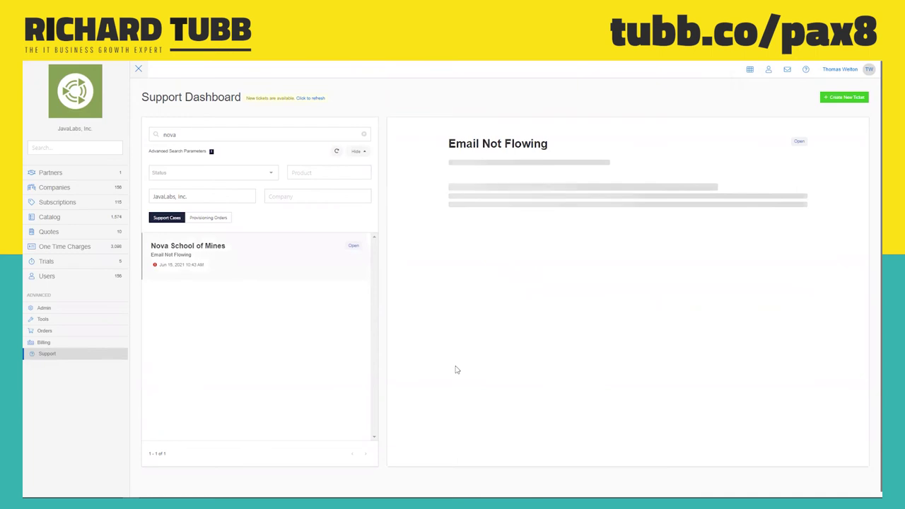